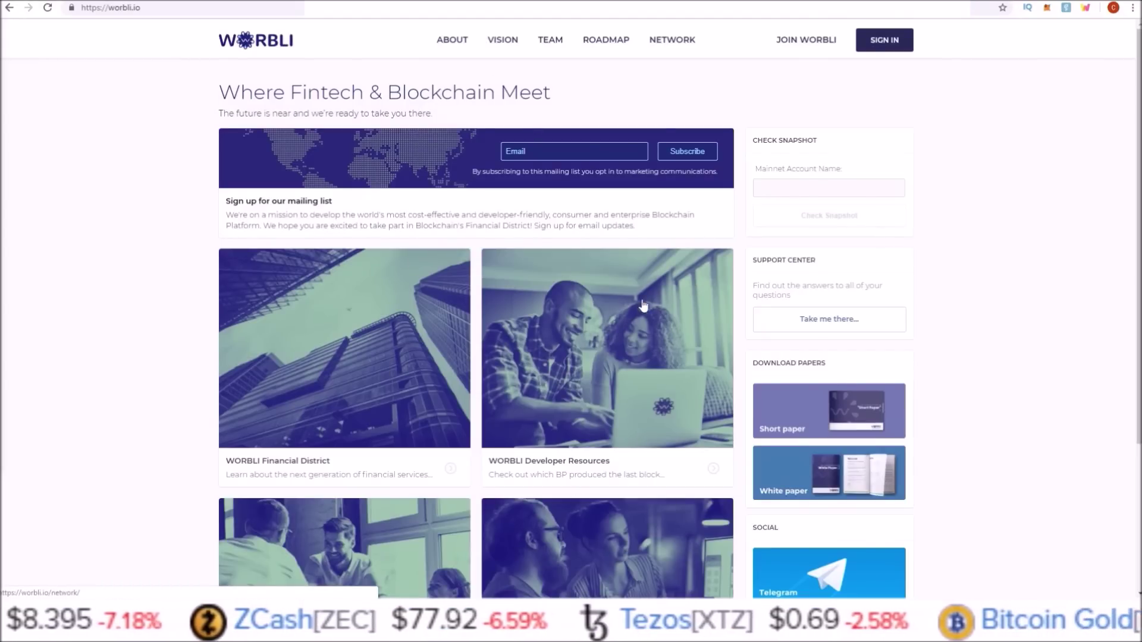
{"action": "left_click", "coordinate": [768, 192]}
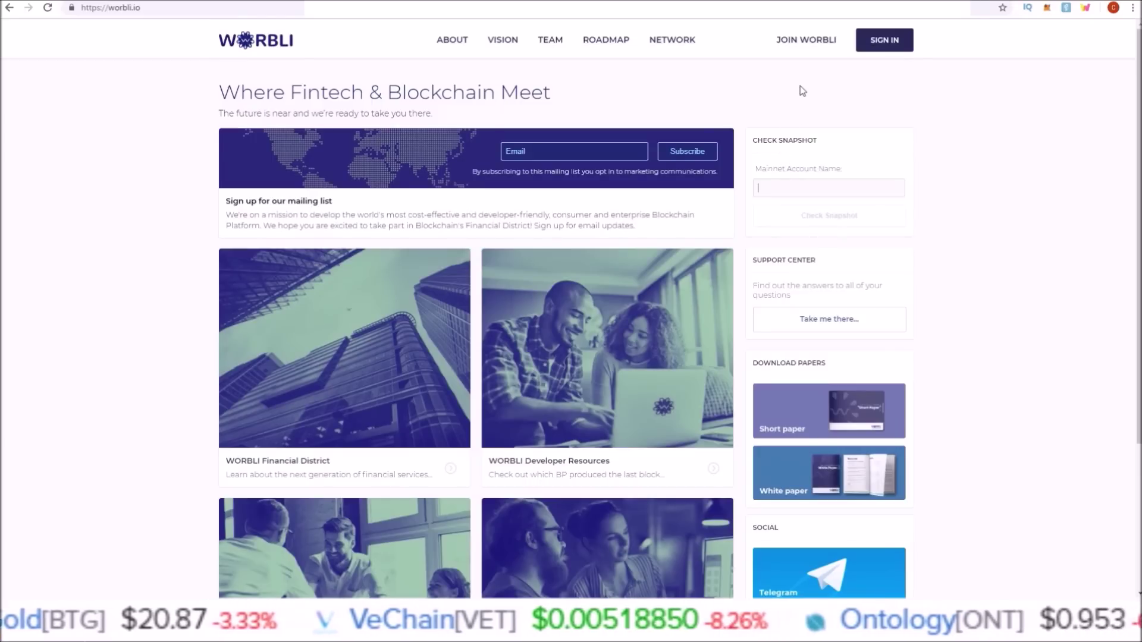
{"action": "left_click", "coordinate": [806, 43]}
{"action": "left_click", "coordinate": [560, 276]}
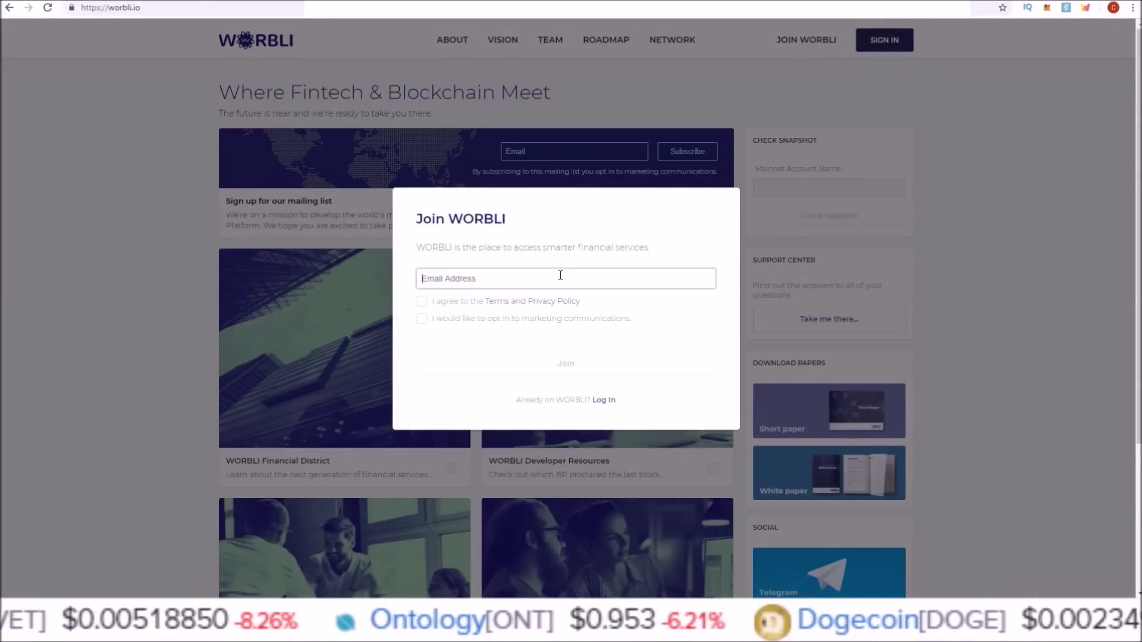
{"action": "type", "text": "youre"}
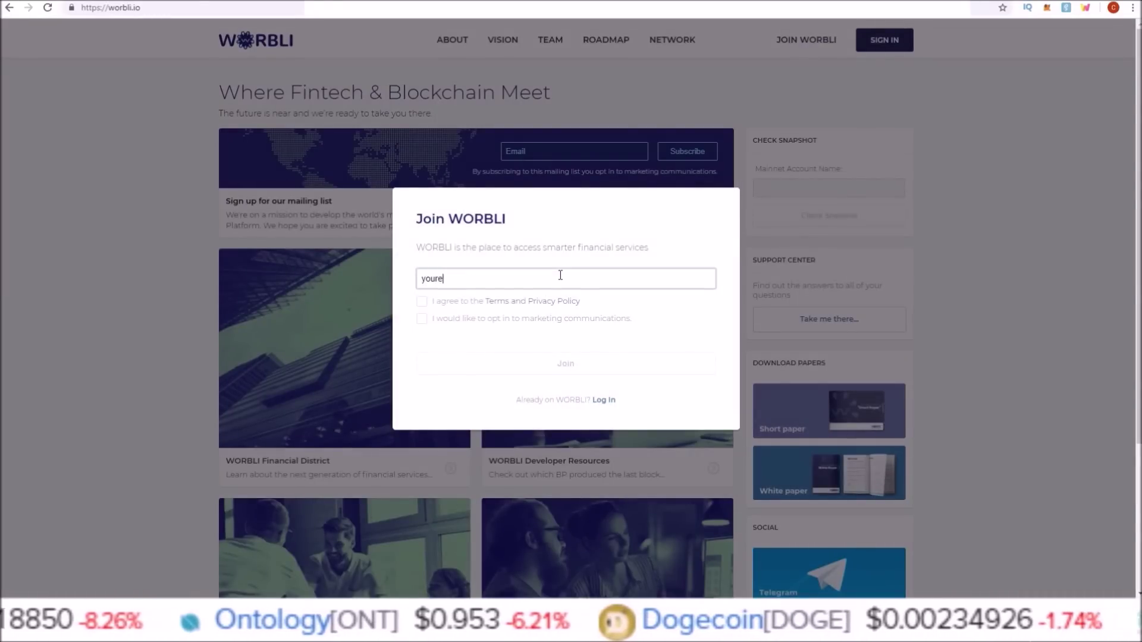
{"action": "type", "text": "mail@youremail.com"}
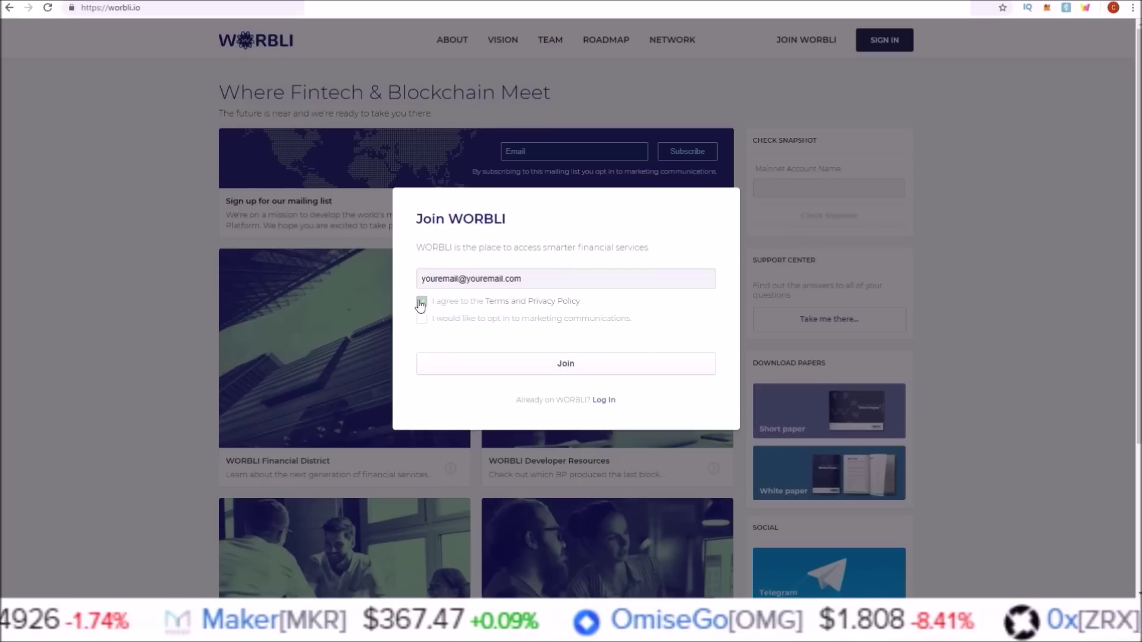
{"action": "left_click", "coordinate": [421, 302]}
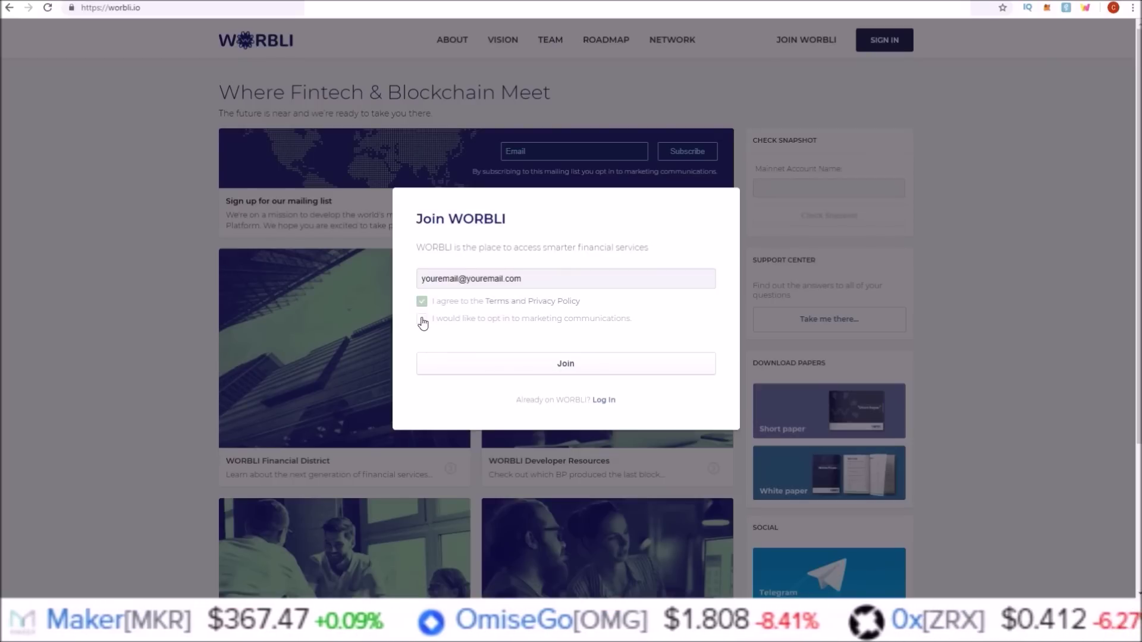
{"action": "left_click", "coordinate": [422, 319]}
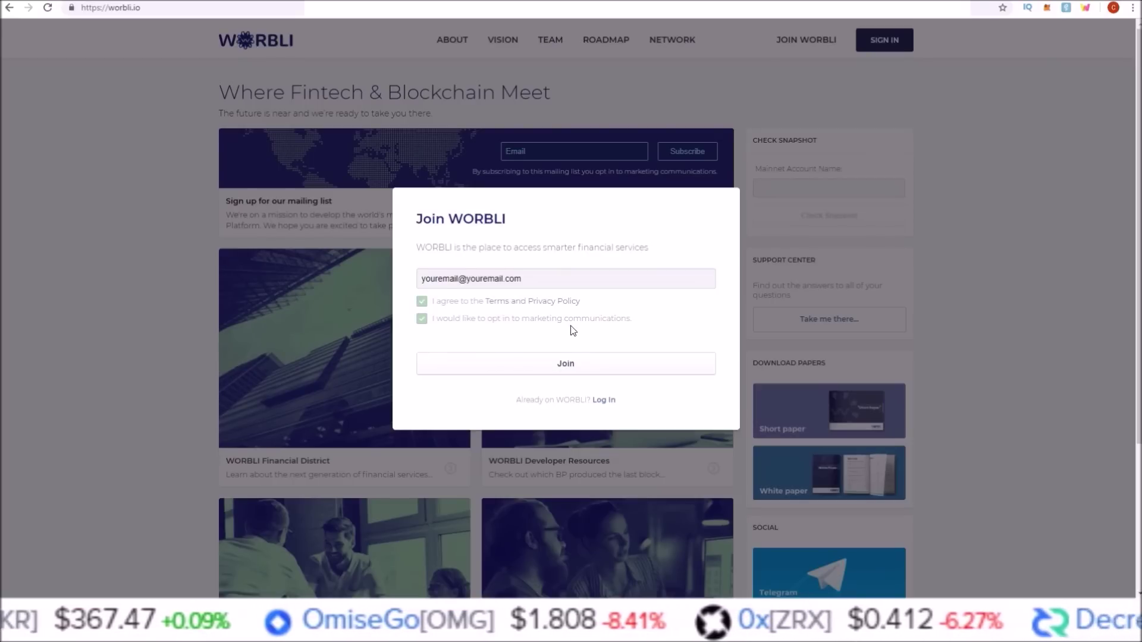
{"action": "left_click", "coordinate": [562, 364]}
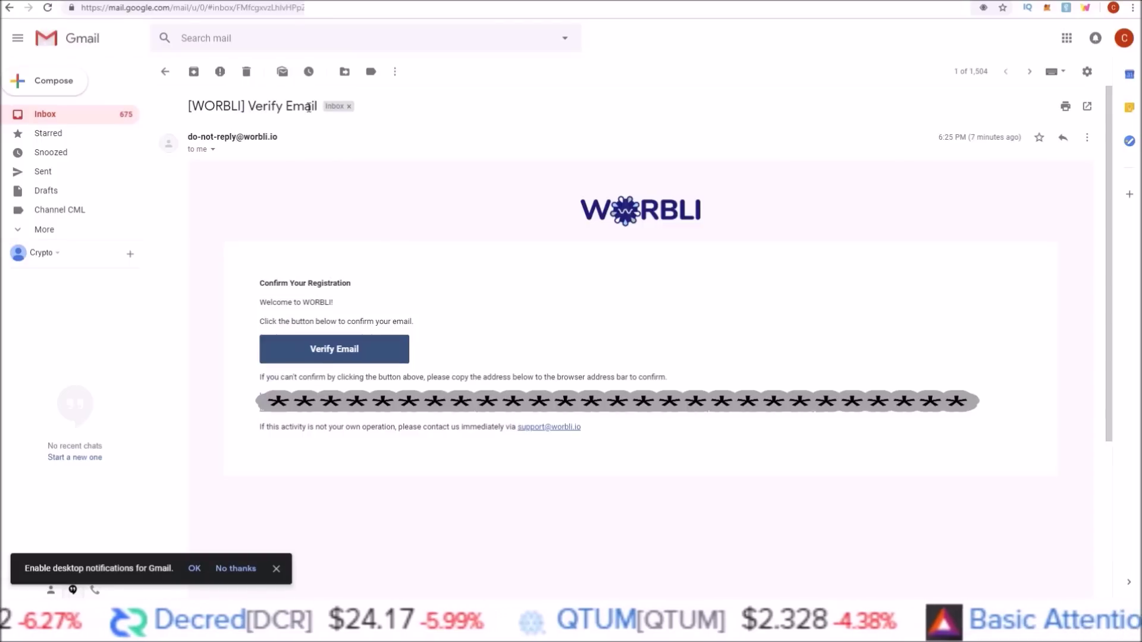
- Confirm the address with the Verify Email button in the [WORBLI] Gmail message
{"action": "left_click", "coordinate": [332, 349]}
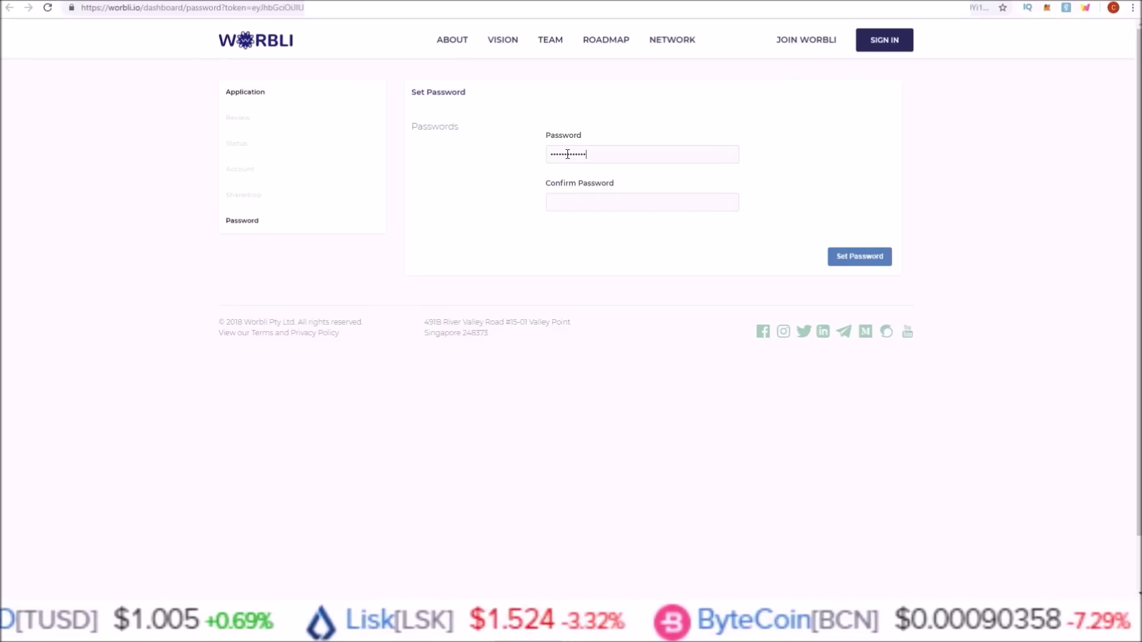
- Confirm the pasted password and save it as the account password
{"action": "left_click", "coordinate": [681, 199]}
{"action": "key", "text": "ctrl+v"}
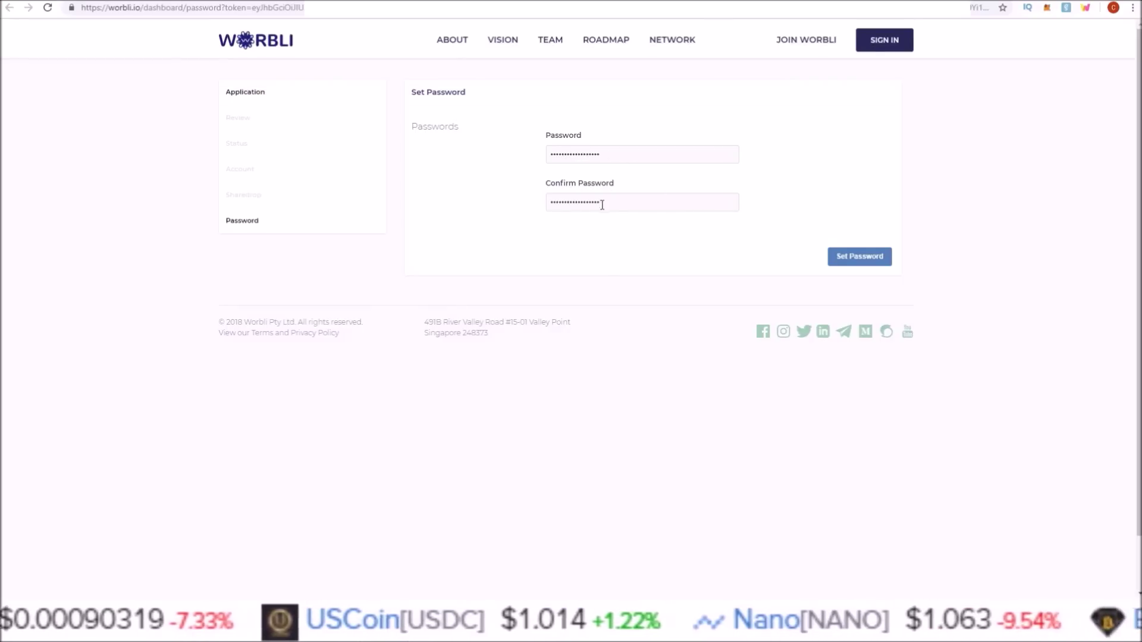
{"action": "left_click", "coordinate": [850, 259]}
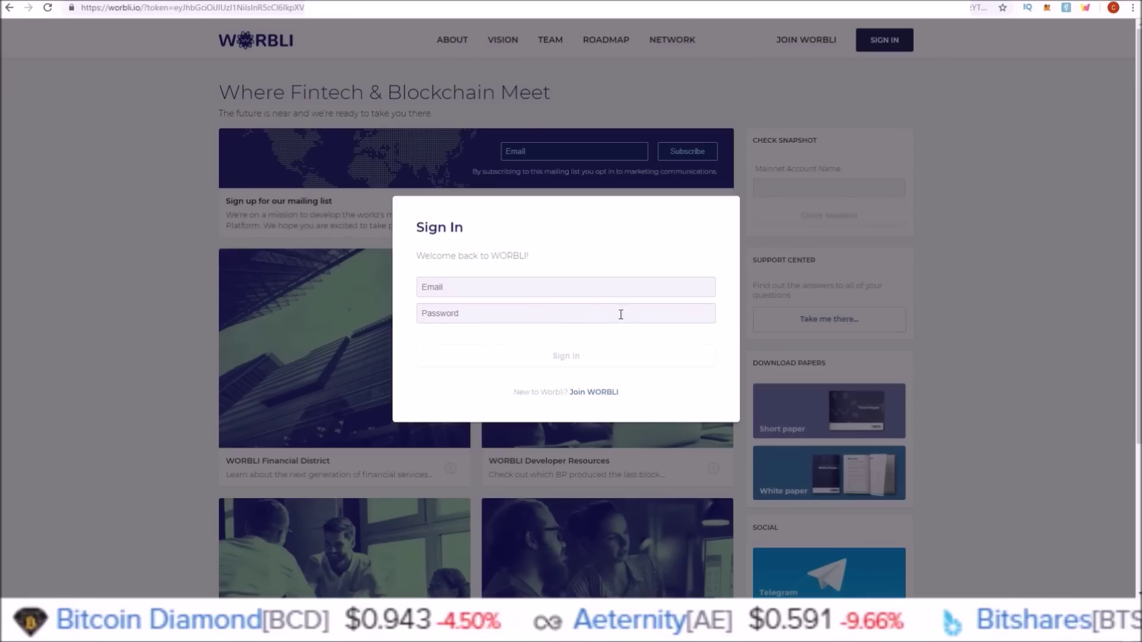
{"action": "left_click", "coordinate": [464, 289]}
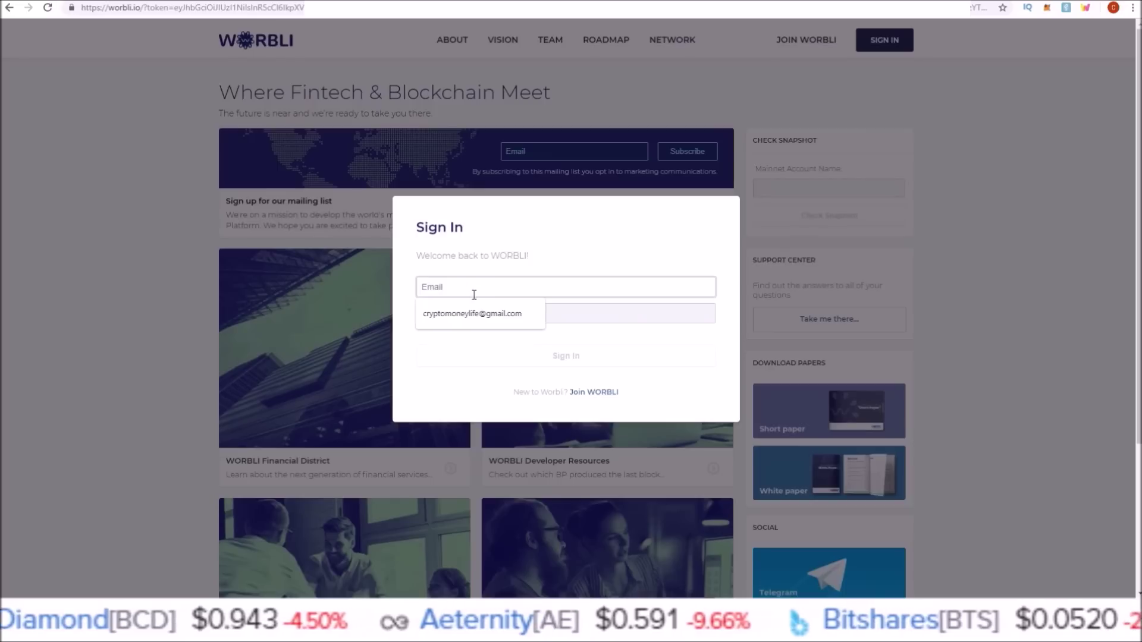
{"action": "left_click", "coordinate": [480, 315]}
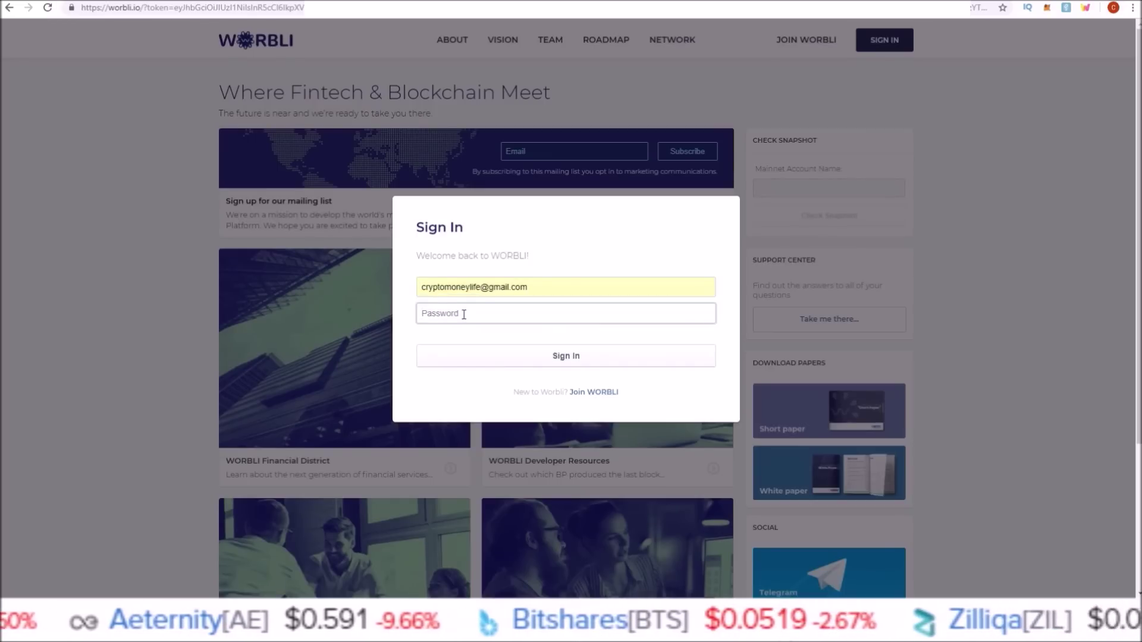
{"action": "key", "text": "ctrl+v"}
{"action": "left_click", "coordinate": [569, 357]}
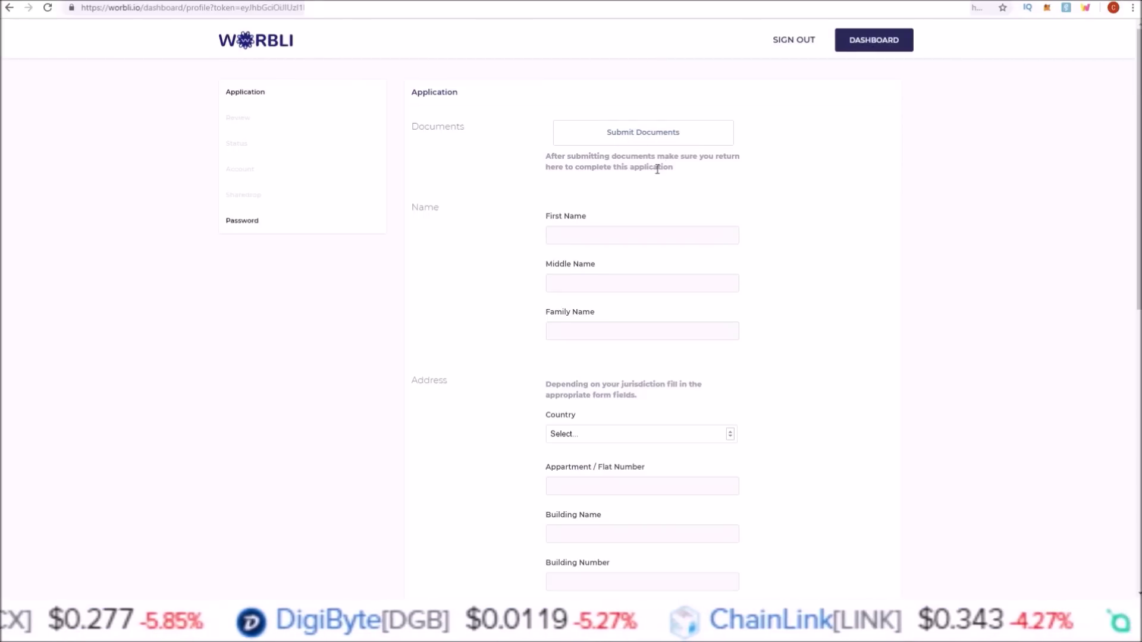
{"action": "left_click", "coordinate": [640, 140]}
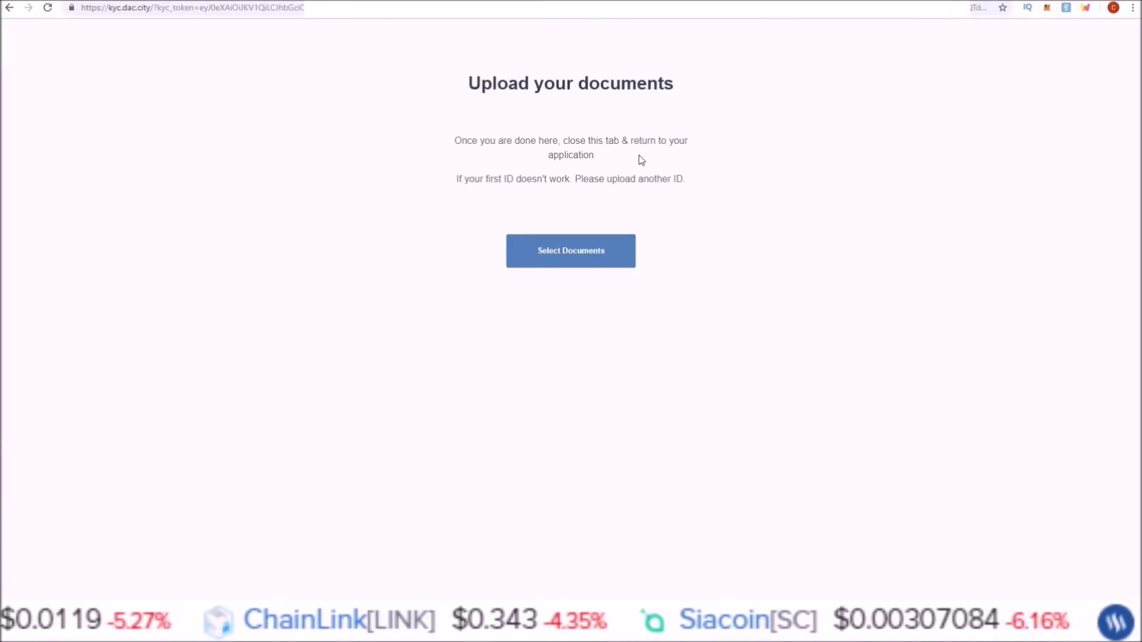
- Start the DAC City KYC document selection and pick Driver's License as the ID type
{"action": "left_click", "coordinate": [578, 258]}
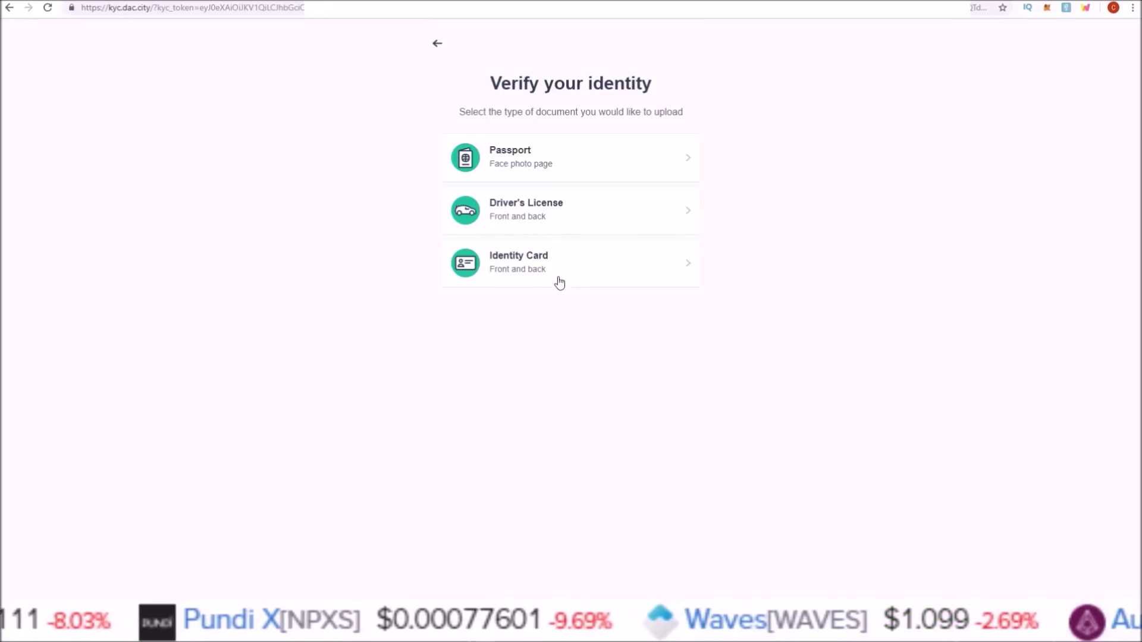
{"action": "left_click", "coordinate": [543, 211]}
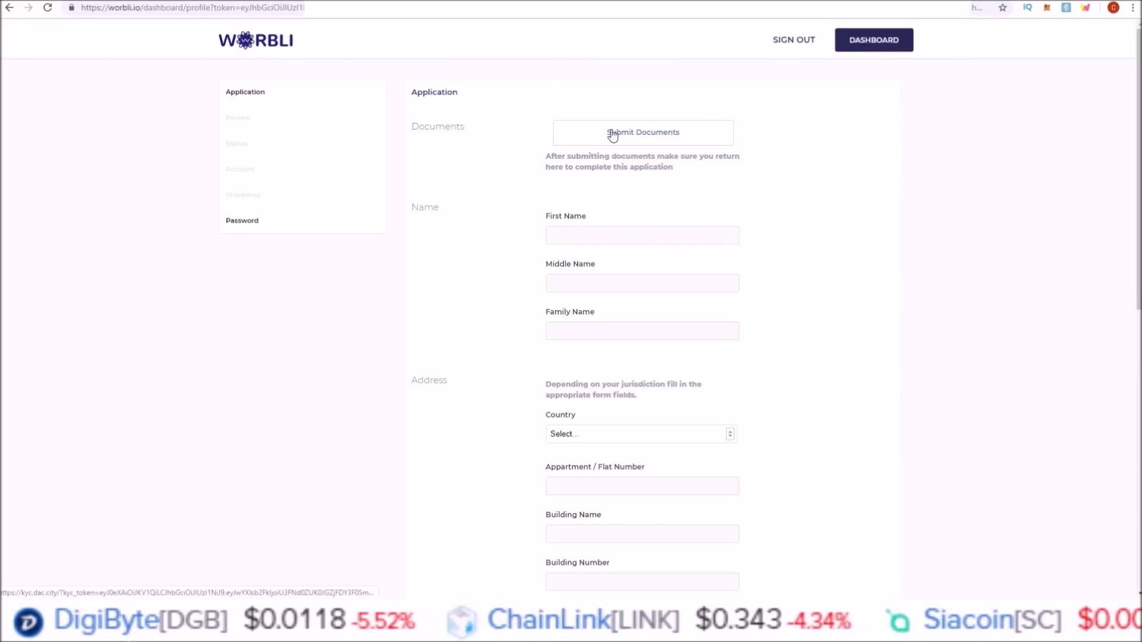
{"action": "scroll", "coordinate": [522, 230], "scroll_direction": "down", "scroll_amount": 1}
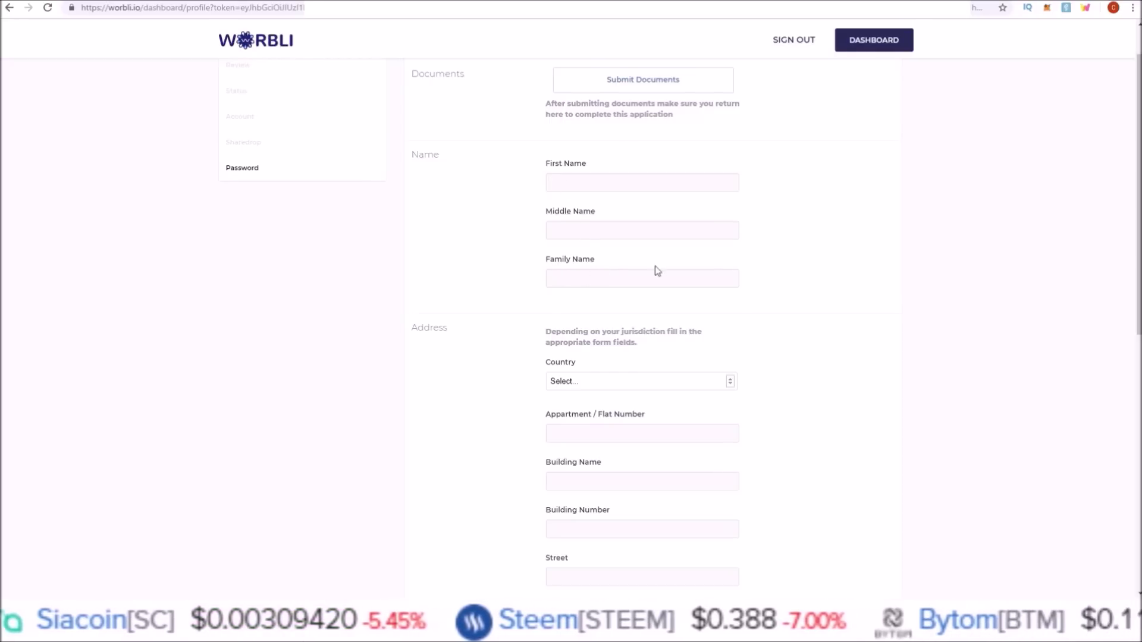
{"action": "scroll", "coordinate": [612, 203], "scroll_direction": "down", "scroll_amount": 3}
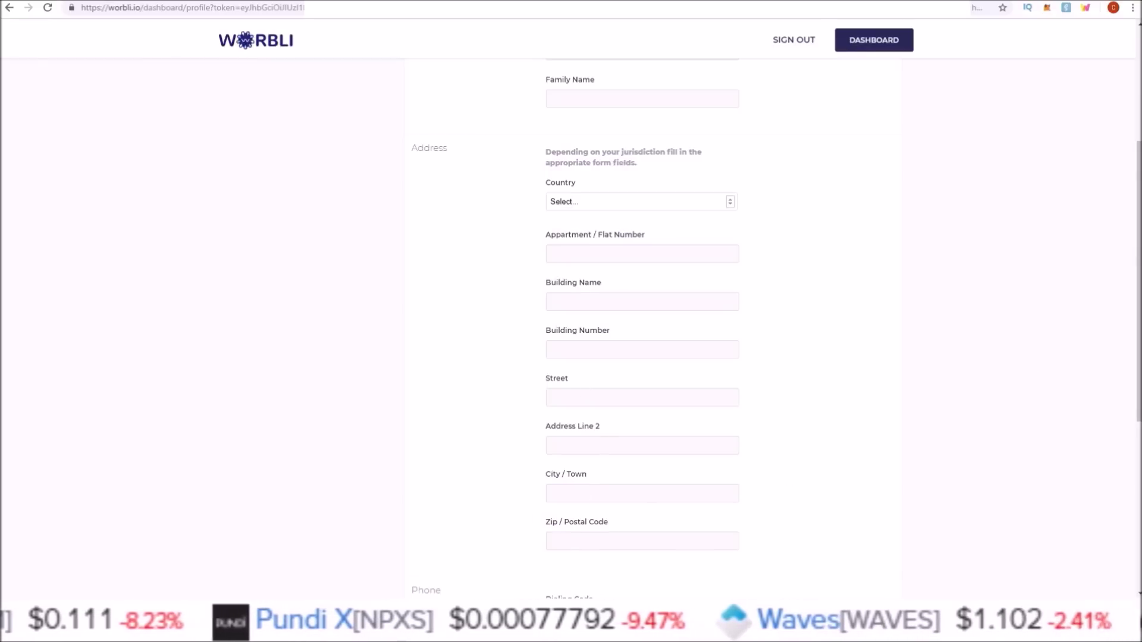
{"action": "left_click_drag", "start_coordinate": [1134, 241], "coordinate": [1123, 363]}
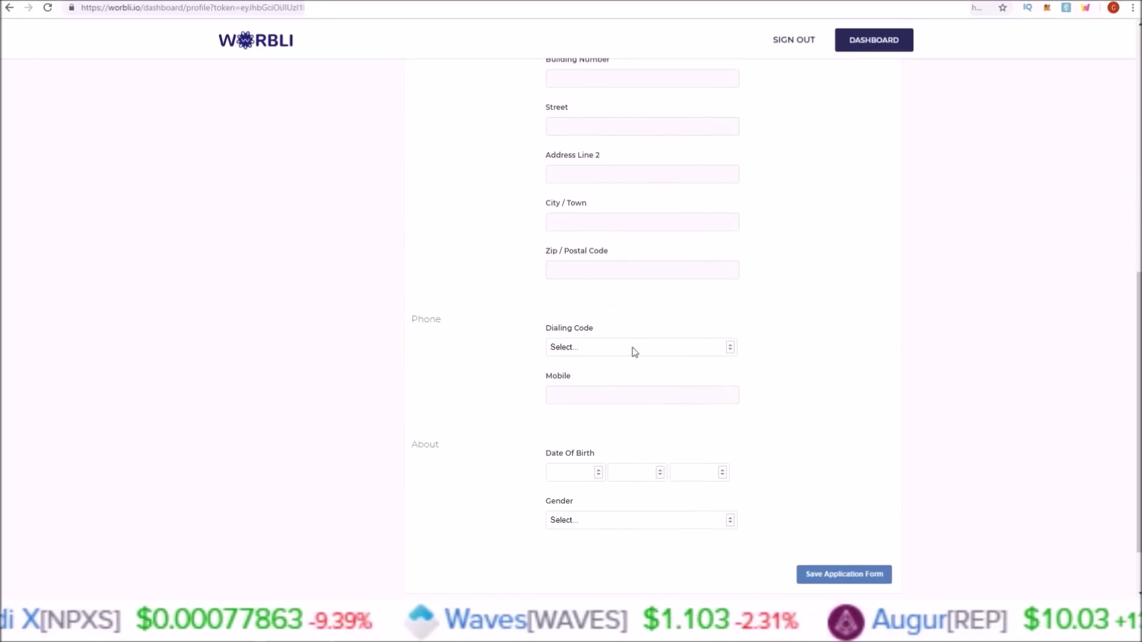
{"action": "left_click", "coordinate": [634, 348]}
{"action": "mouse_move", "coordinate": [641, 395]}
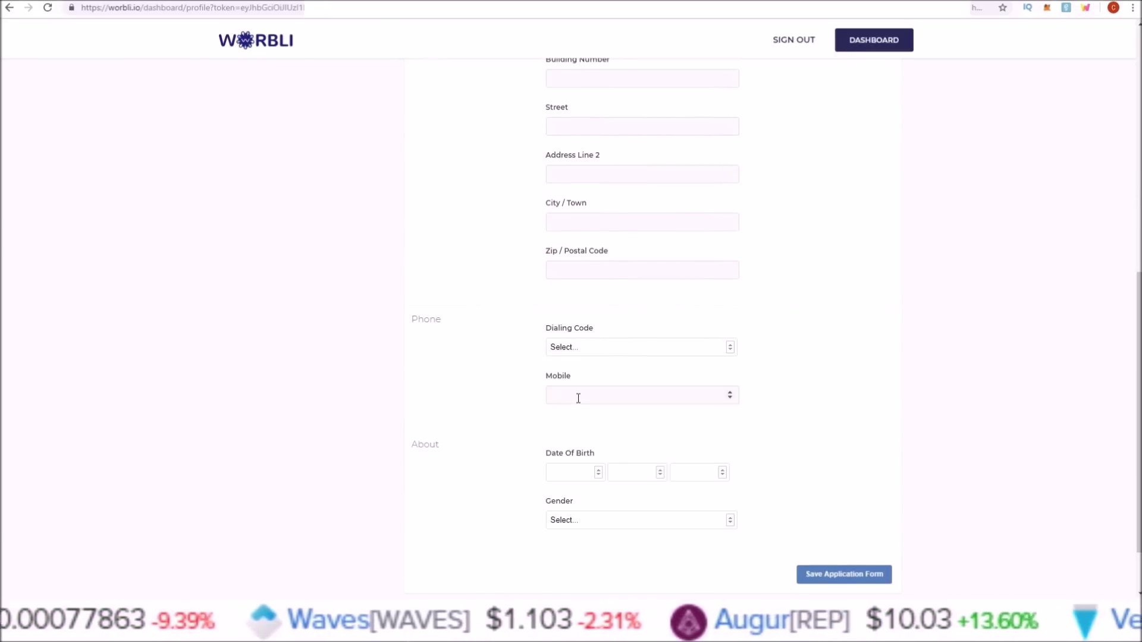
{"action": "left_click_drag", "start_coordinate": [1138, 291], "coordinate": [1137, 324]}
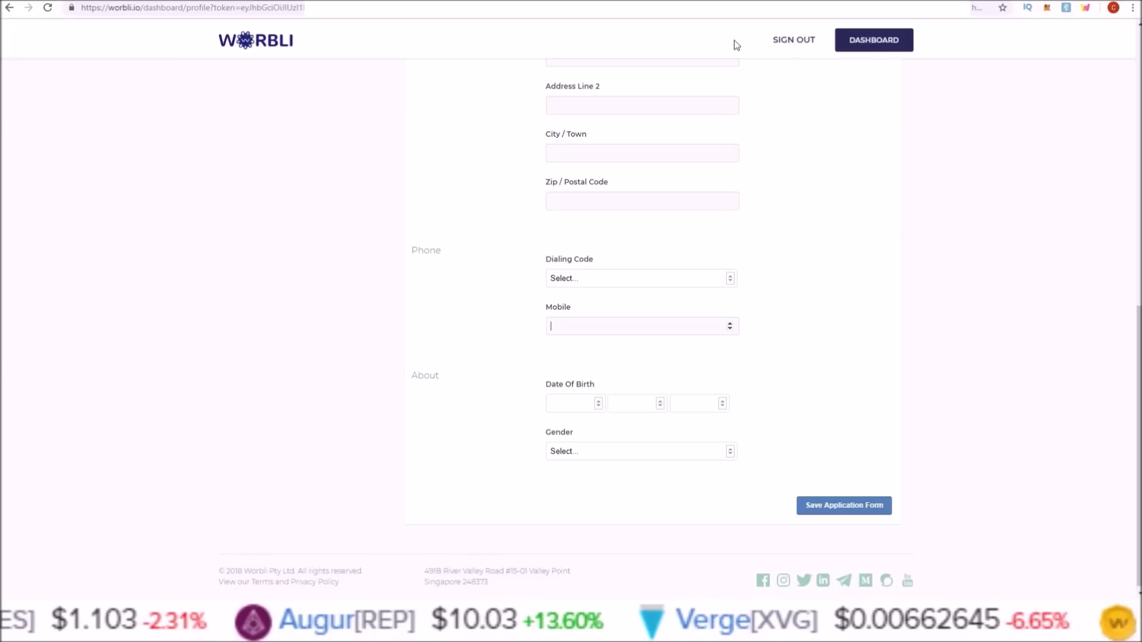
- Save the application form, then submit it from the Review page
{"action": "left_click", "coordinate": [842, 508]}
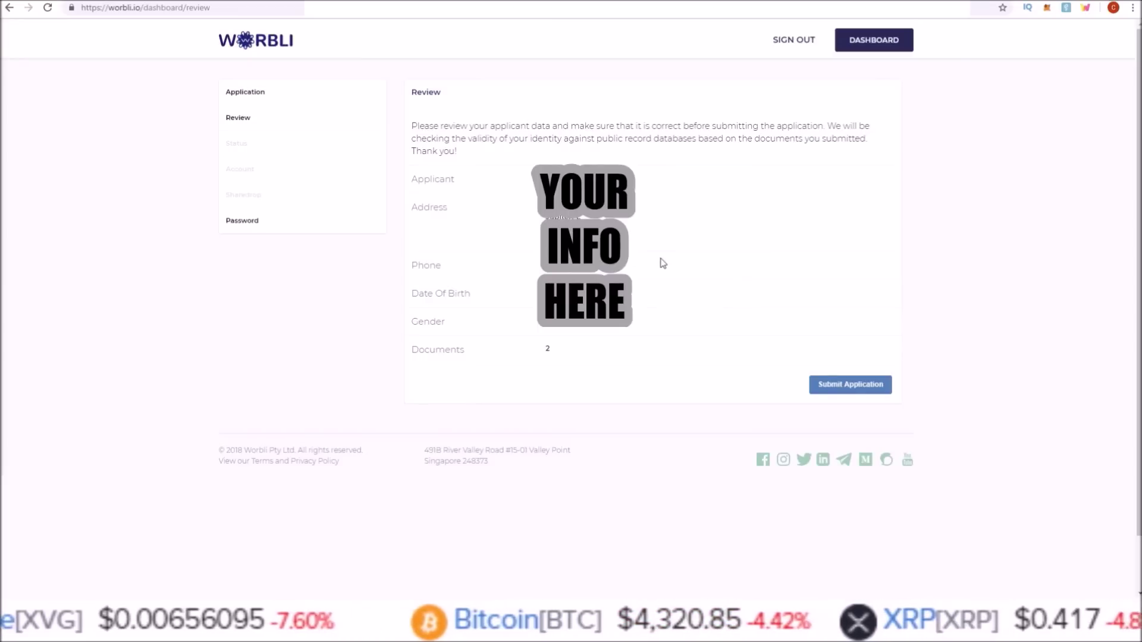
{"action": "left_click", "coordinate": [850, 390]}
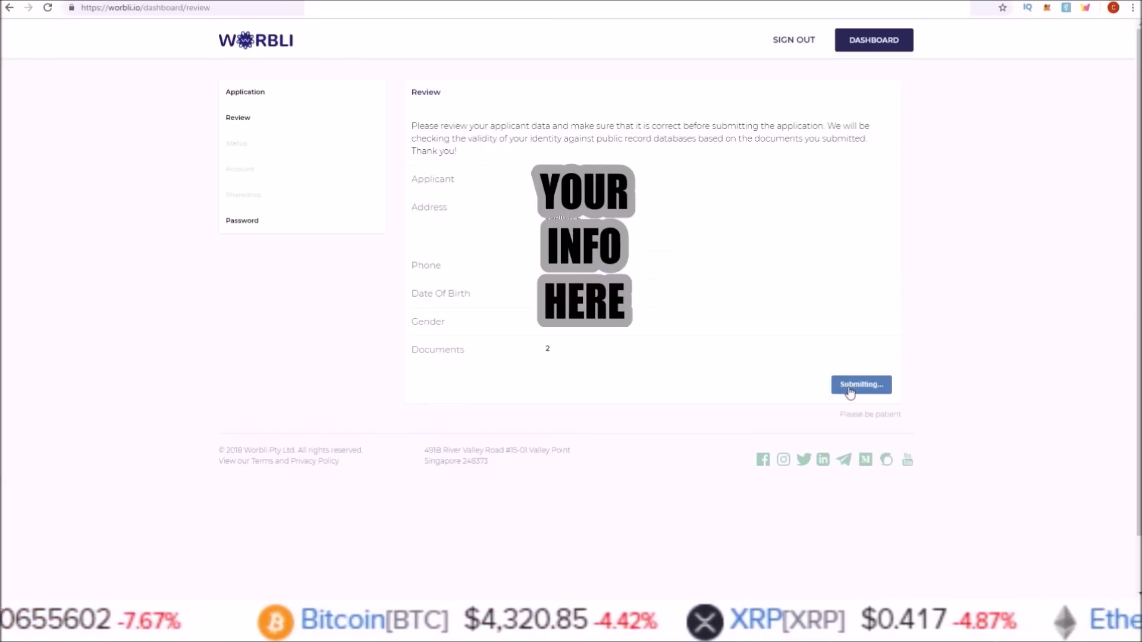